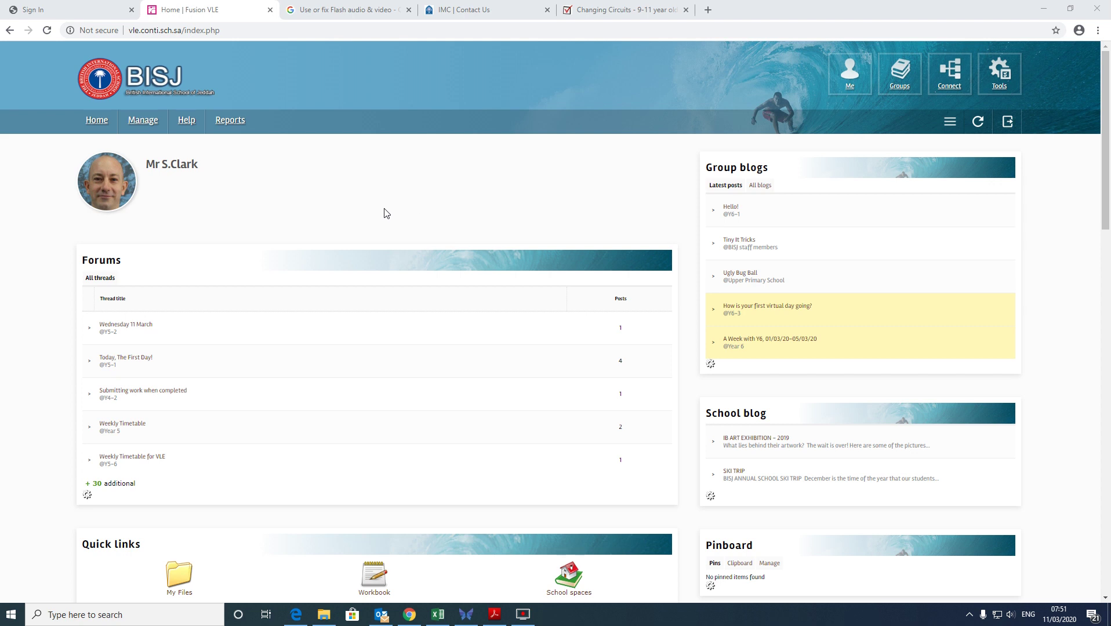
# Step: Bring the student's Edge VLE session forward and open the Music lesson 1 assignment under Home Learning
pyautogui.scroll(-1, 393, 216)
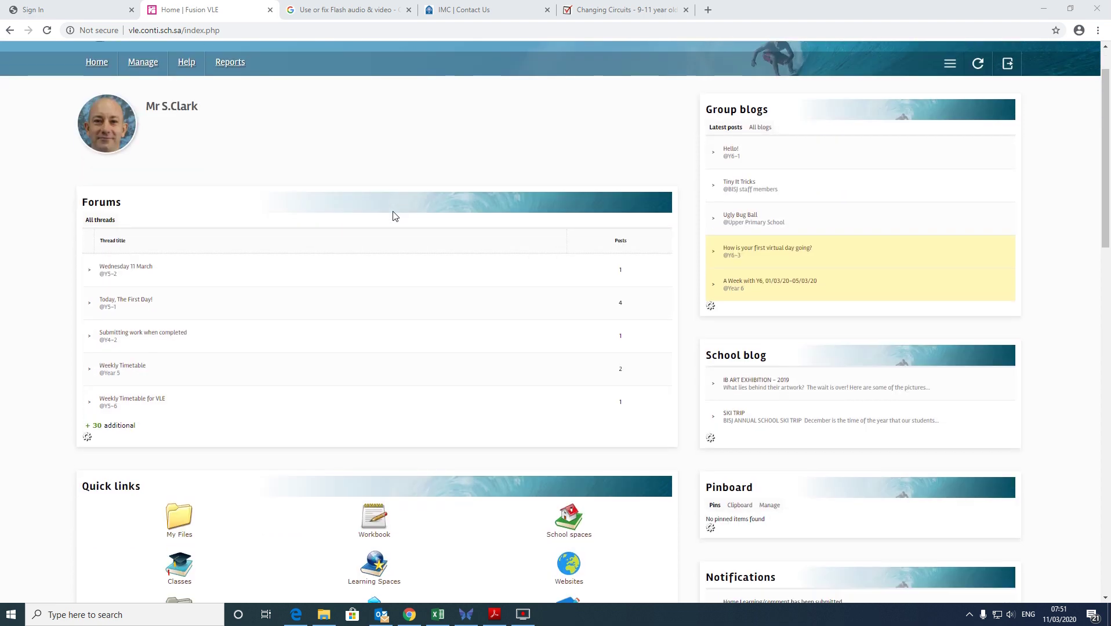
pyautogui.scroll(1, 392, 215)
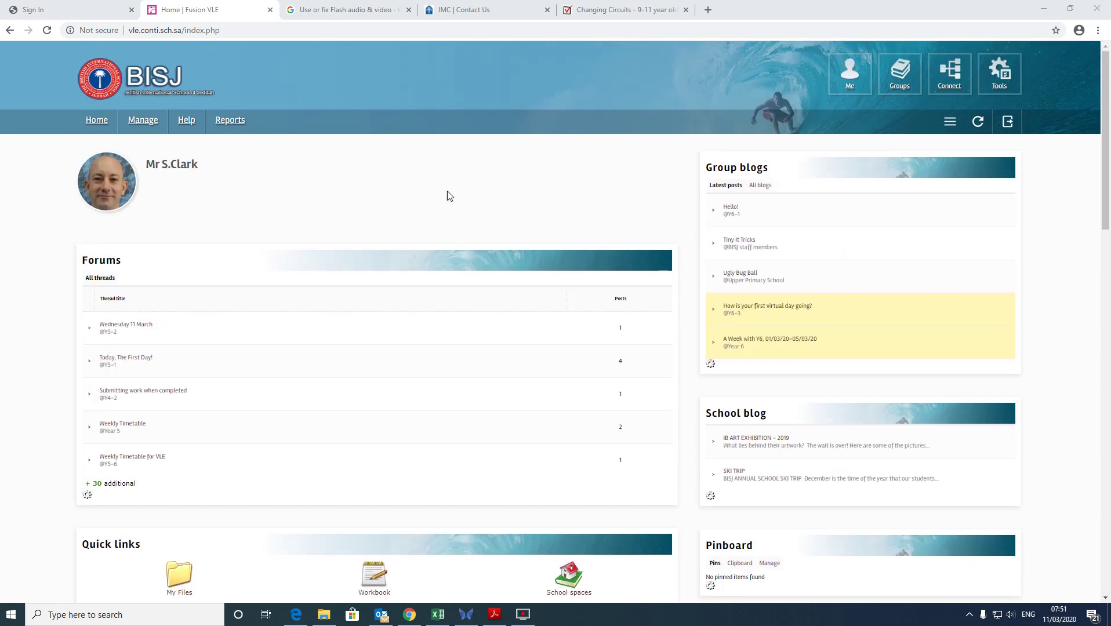
pyautogui.click(296, 613)
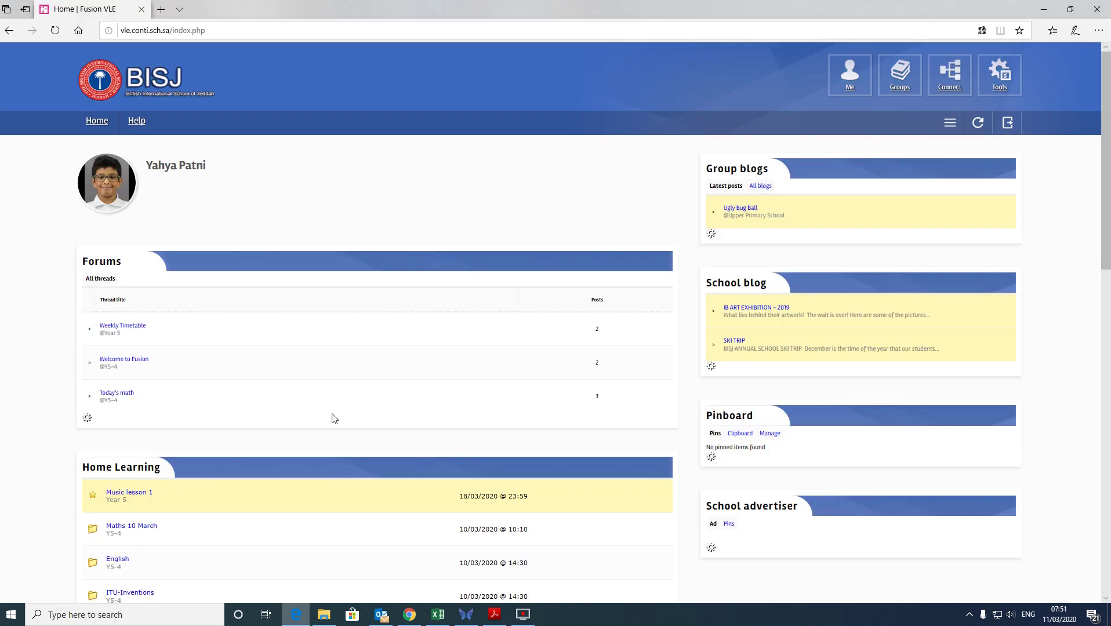
pyautogui.scroll(-4, 412, 220)
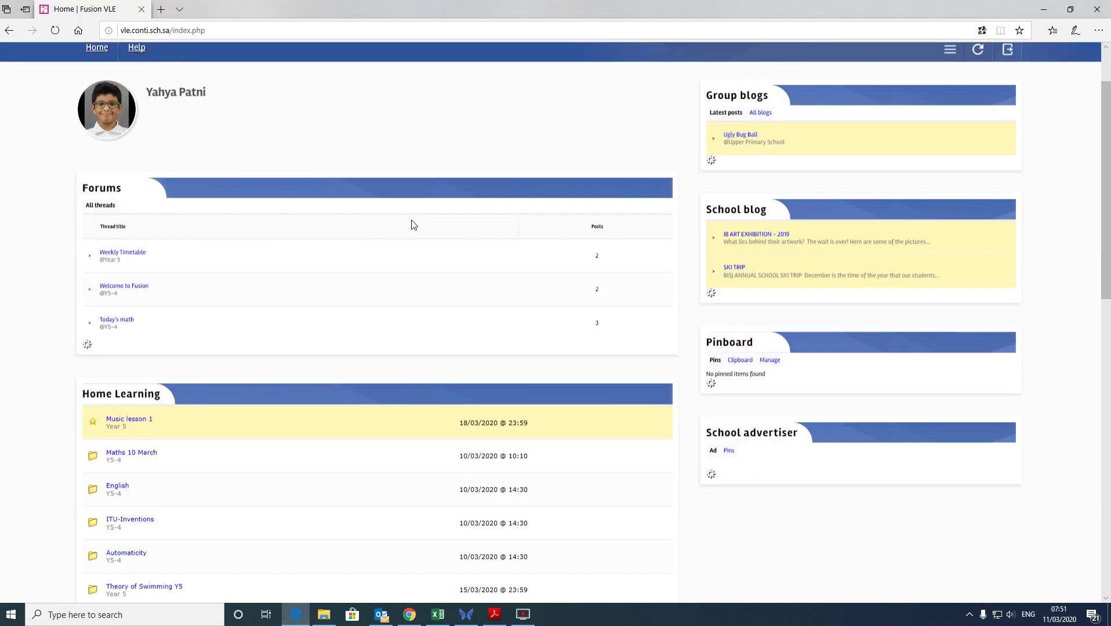
pyautogui.scroll(3, 171, 156)
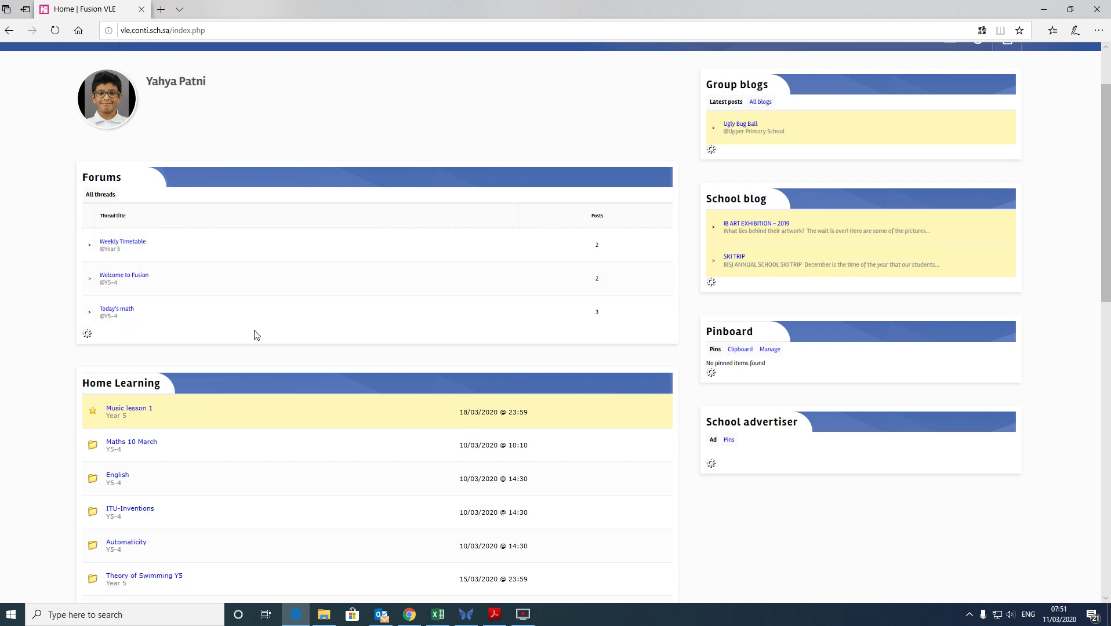
pyautogui.scroll(-1, 290, 302)
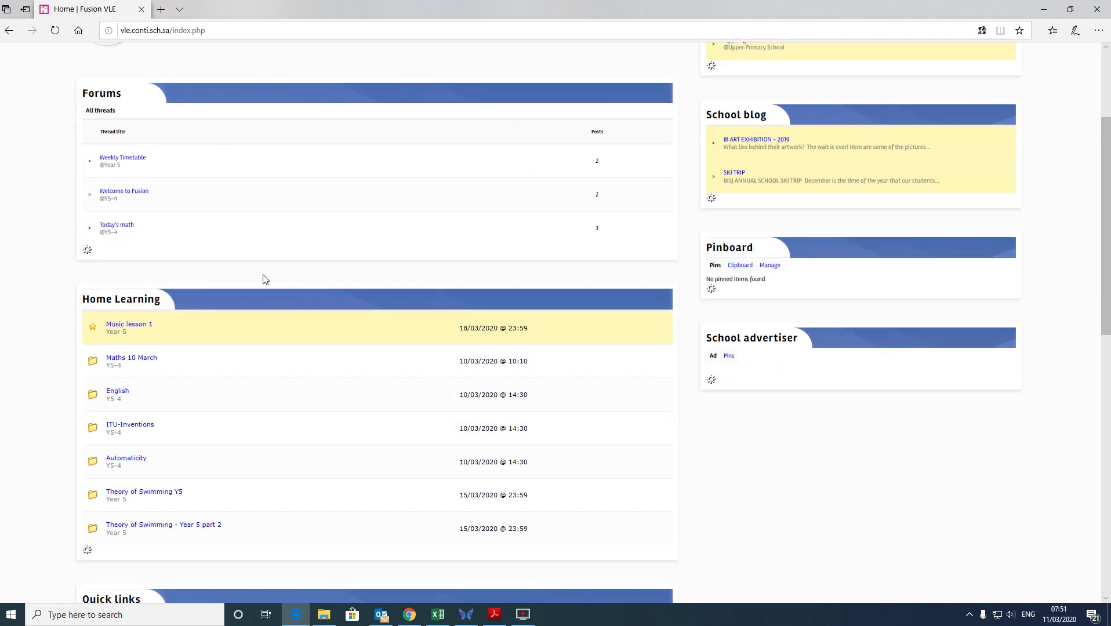
pyautogui.click(129, 324)
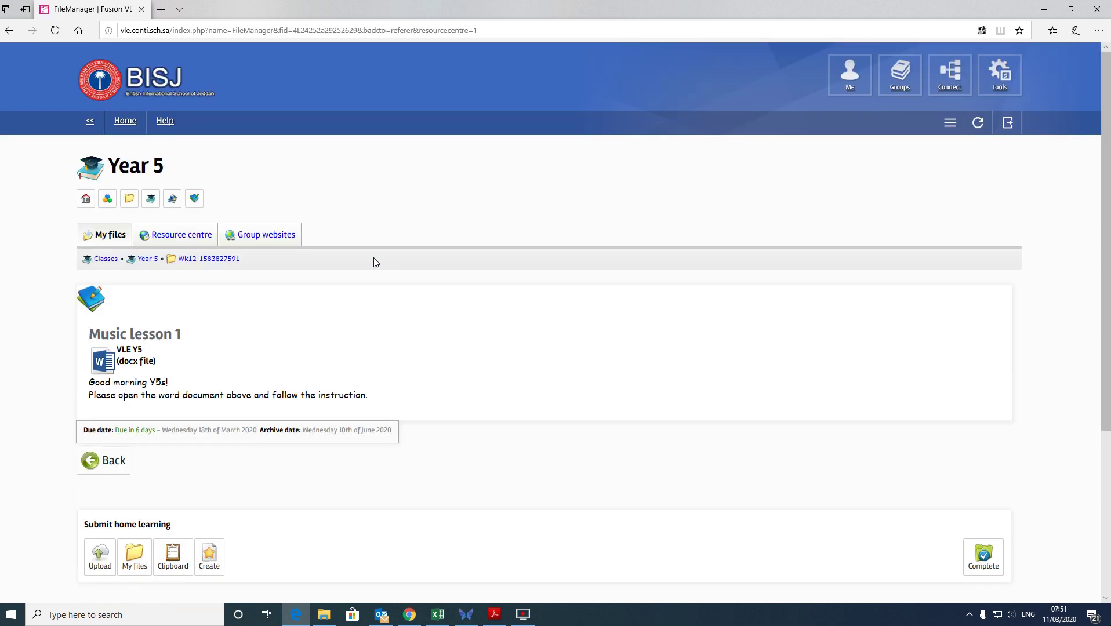
pyautogui.scroll(-1, 374, 258)
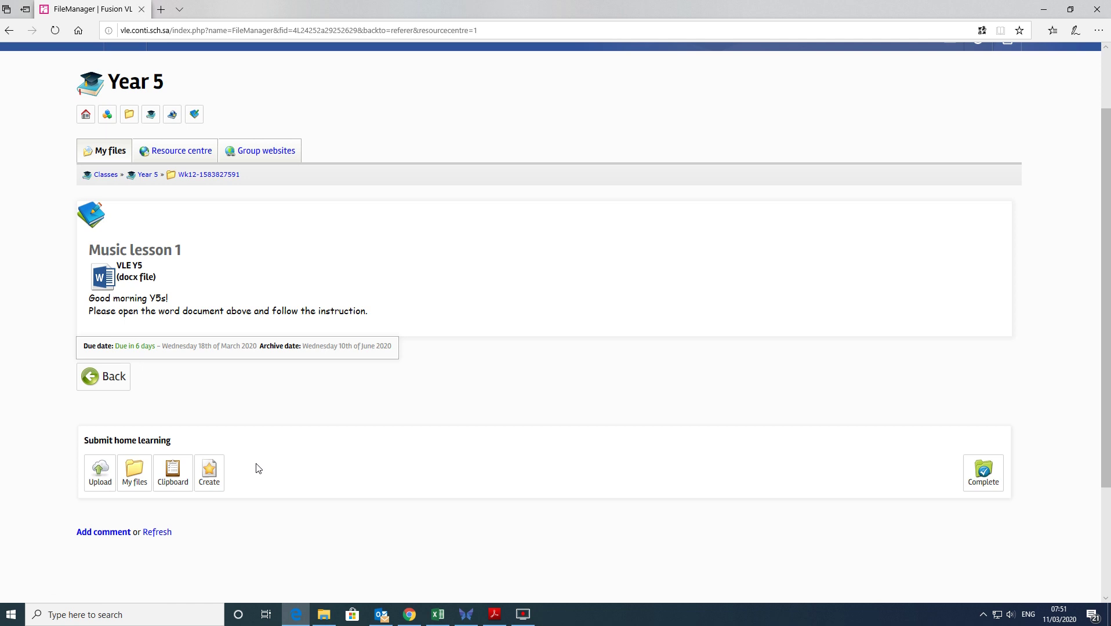
pyautogui.scroll(-2, 272, 428)
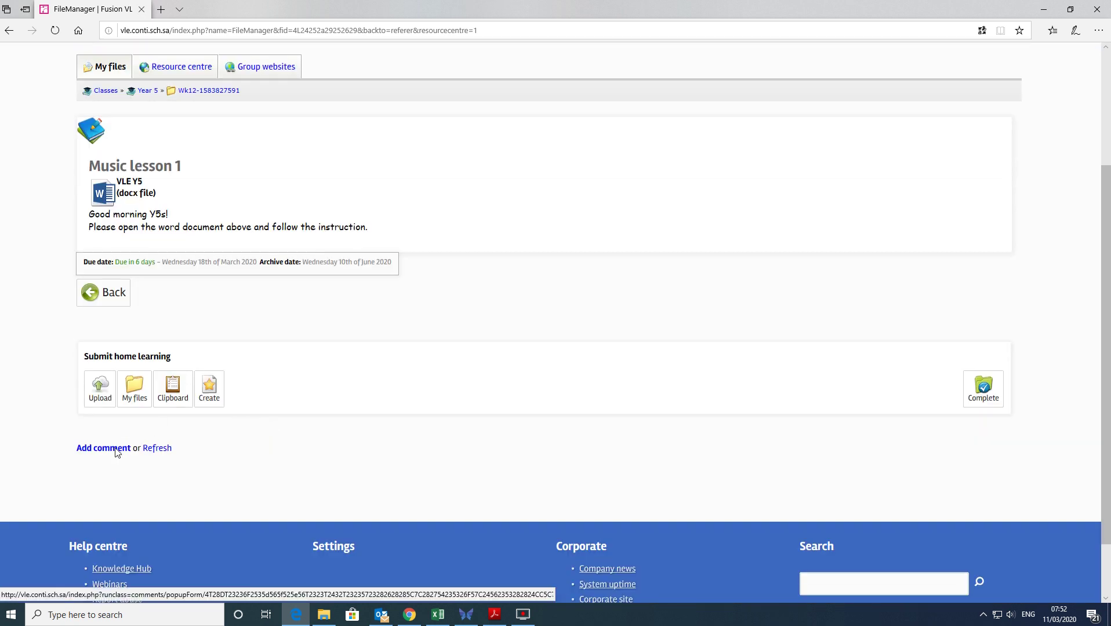
pyautogui.click(122, 449)
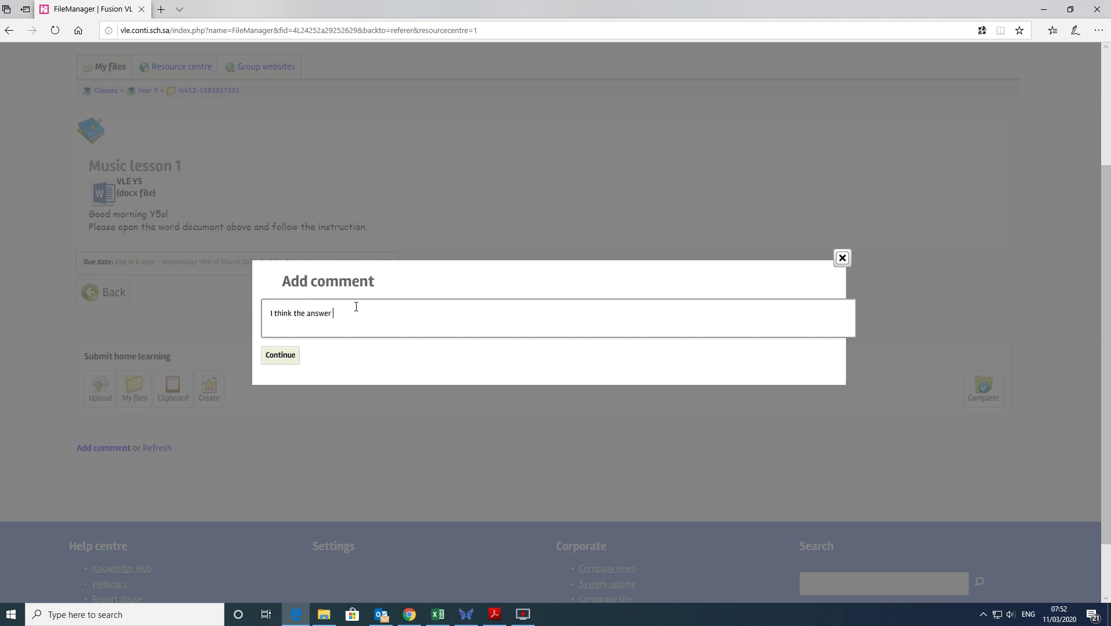
pyautogui.write('Madagascar!')
pyautogui.click(843, 257)
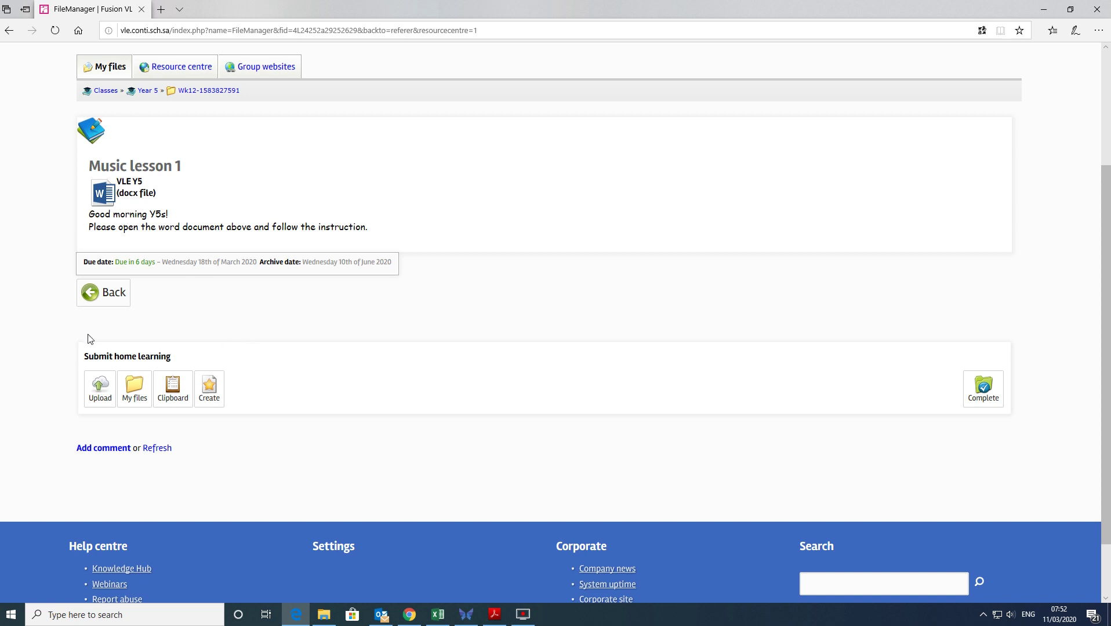
# Step: Attach a network-share document in the first Upload field, then go back to Music lesson 1
pyautogui.click(98, 397)
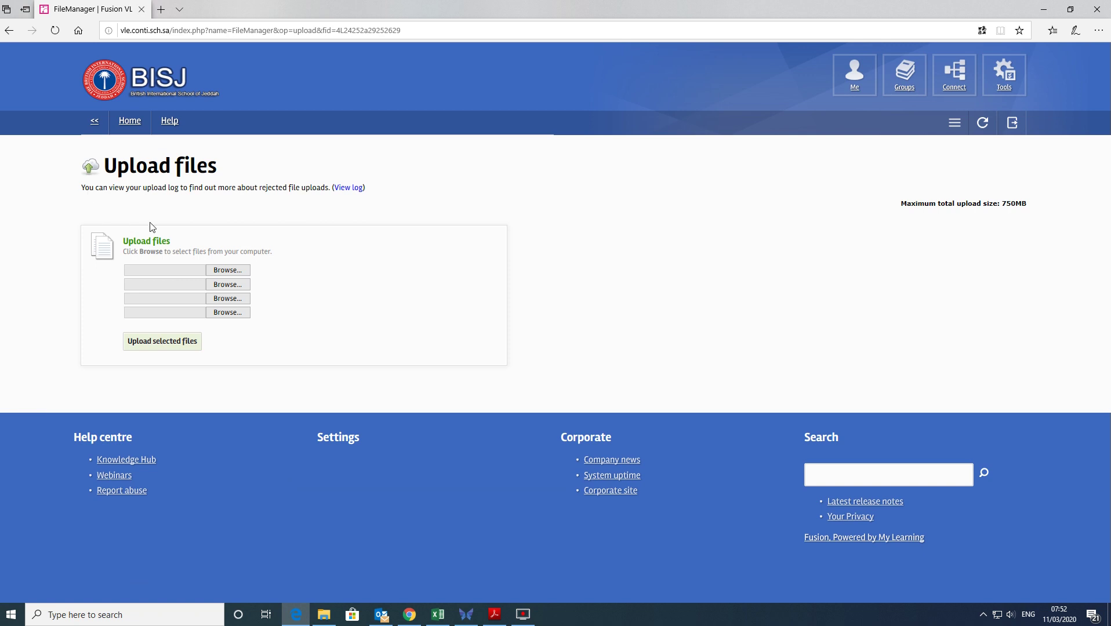
pyautogui.click(237, 272)
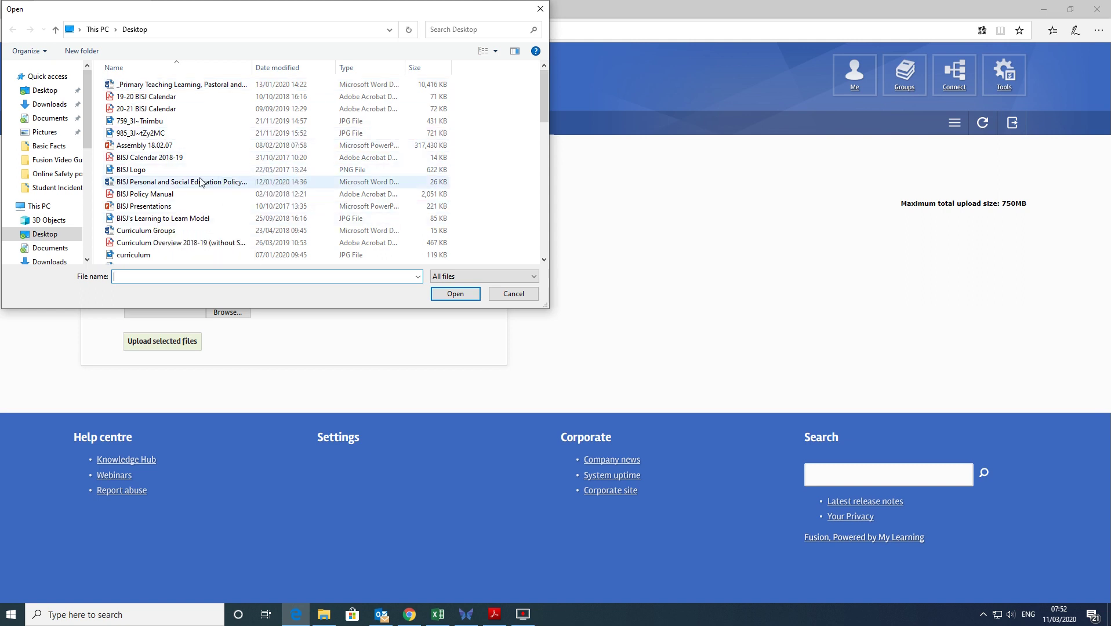
pyautogui.scroll(-1, 145, 116)
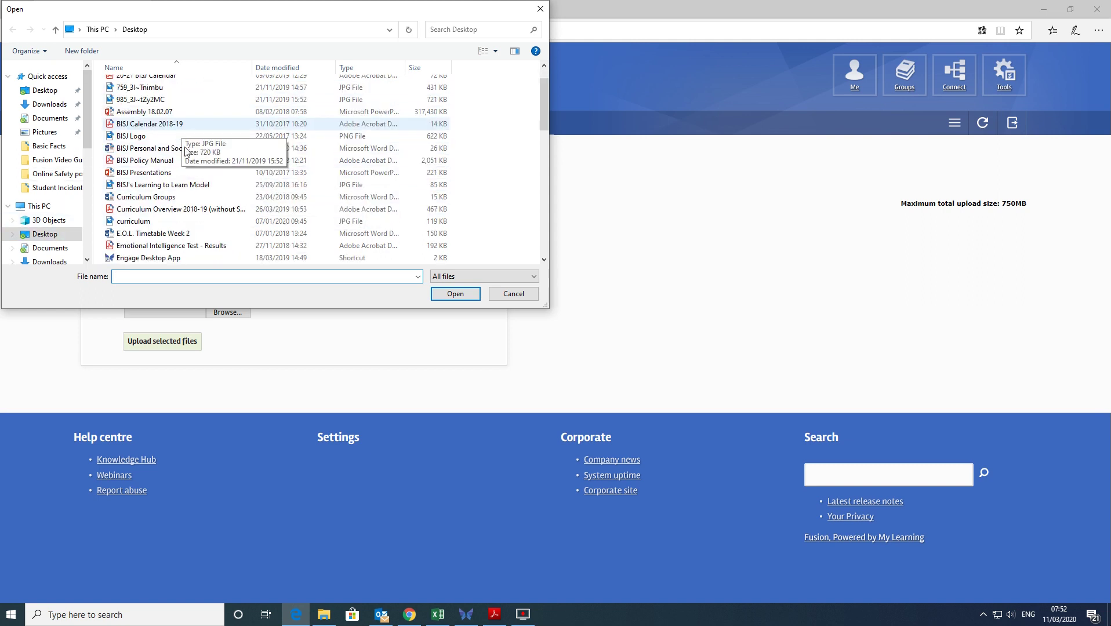
pyautogui.scroll(1, 174, 145)
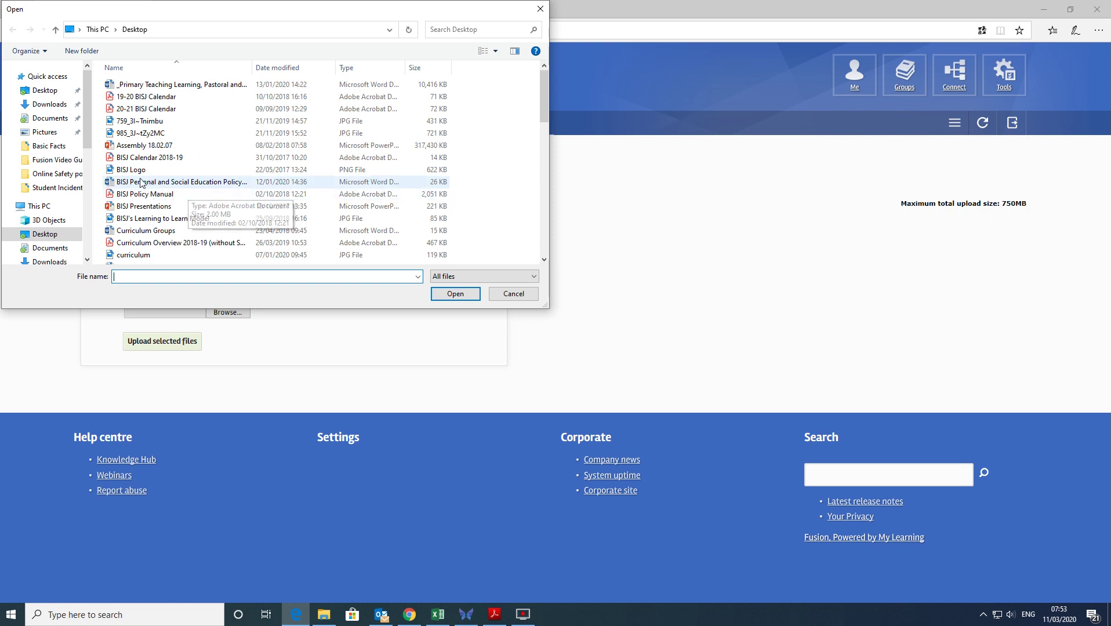
pyautogui.doubleClick(142, 169)
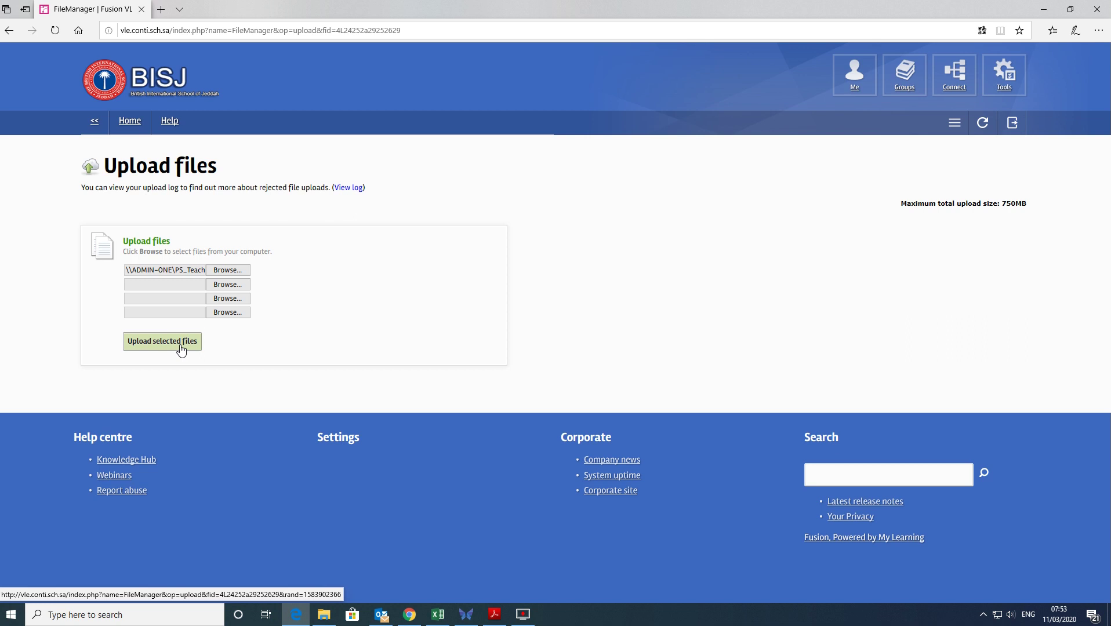
pyautogui.click(93, 125)
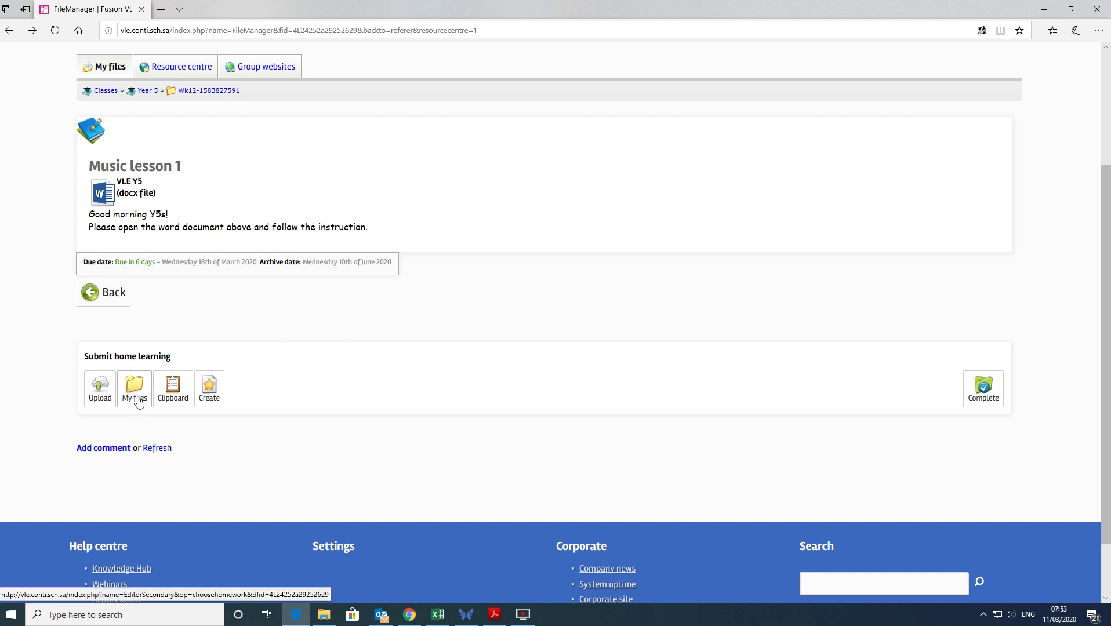
# Step: Open the personal My Files area from the Home page's Quick links
pyautogui.click(136, 397)
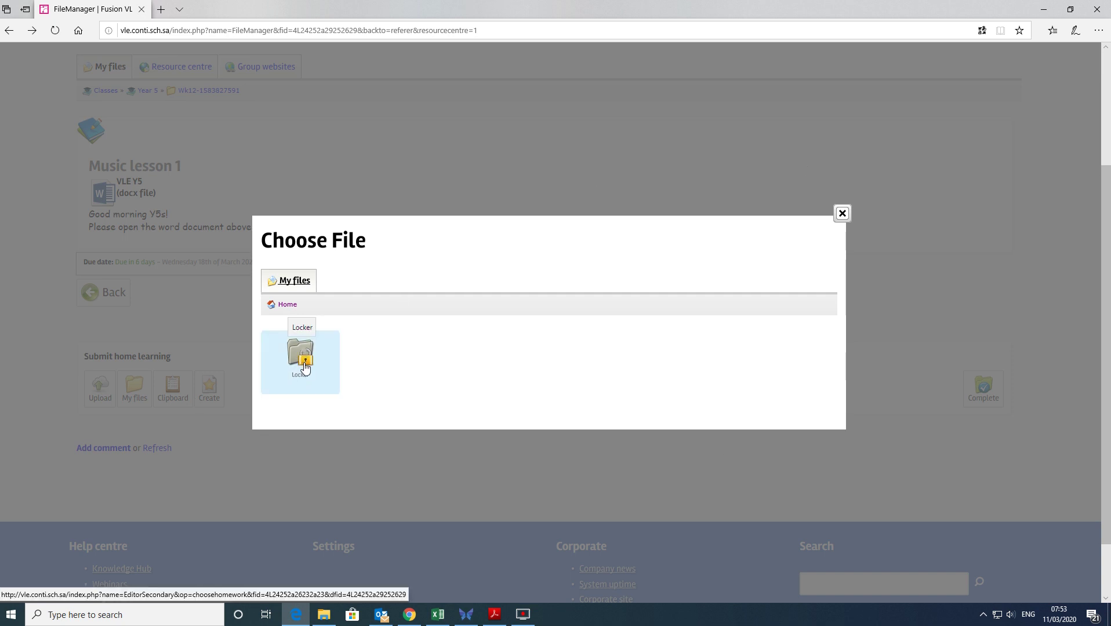
pyautogui.click(842, 214)
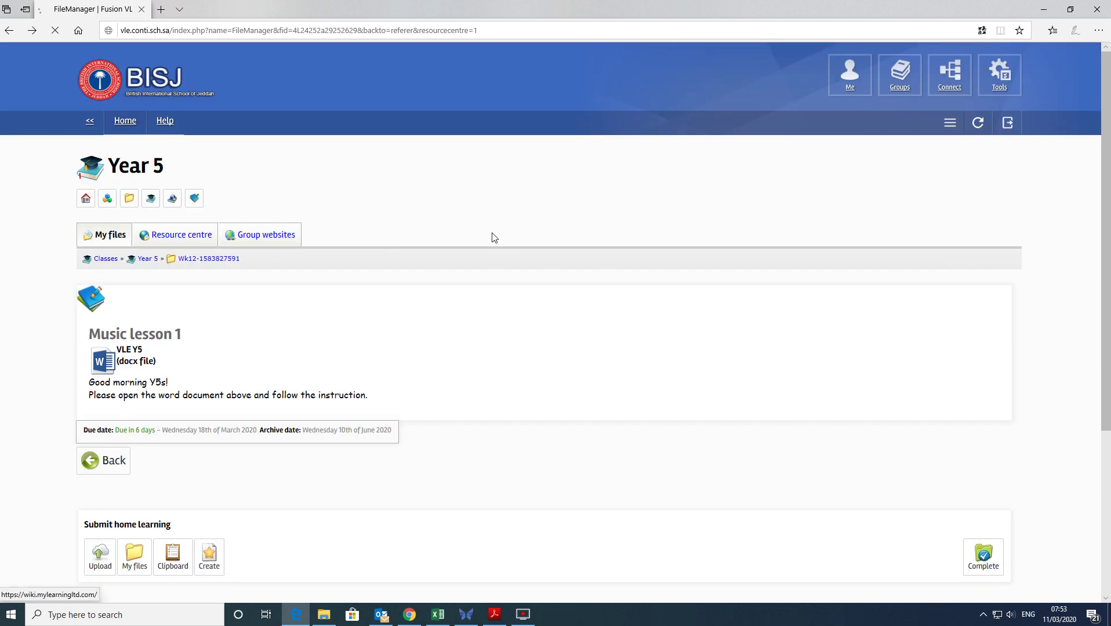
pyautogui.scroll(-6, 498, 231)
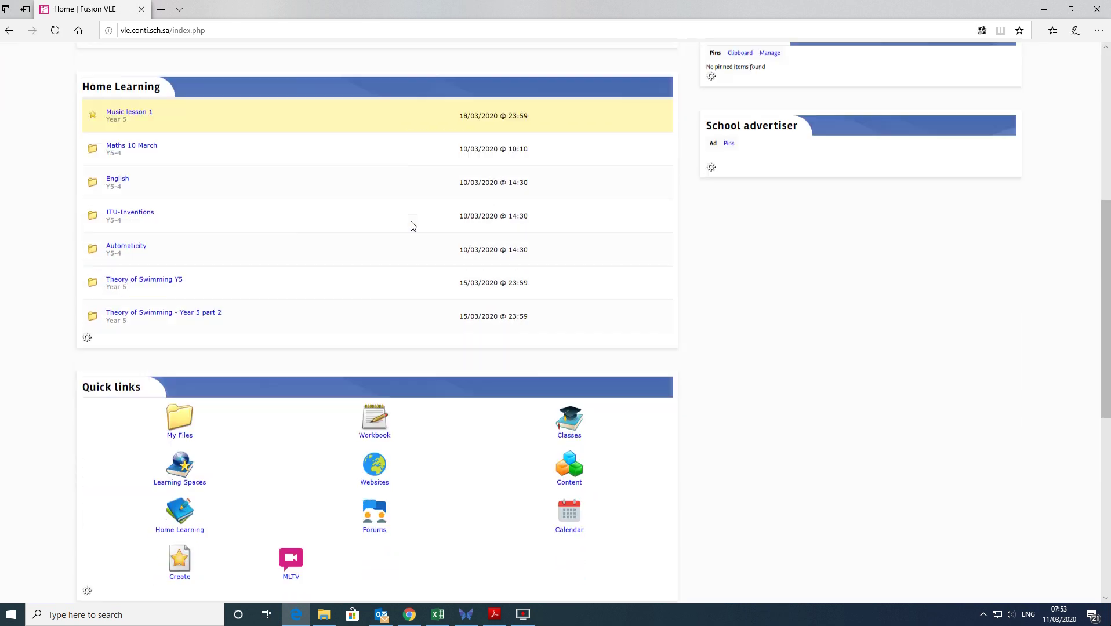
pyautogui.scroll(-2, 412, 226)
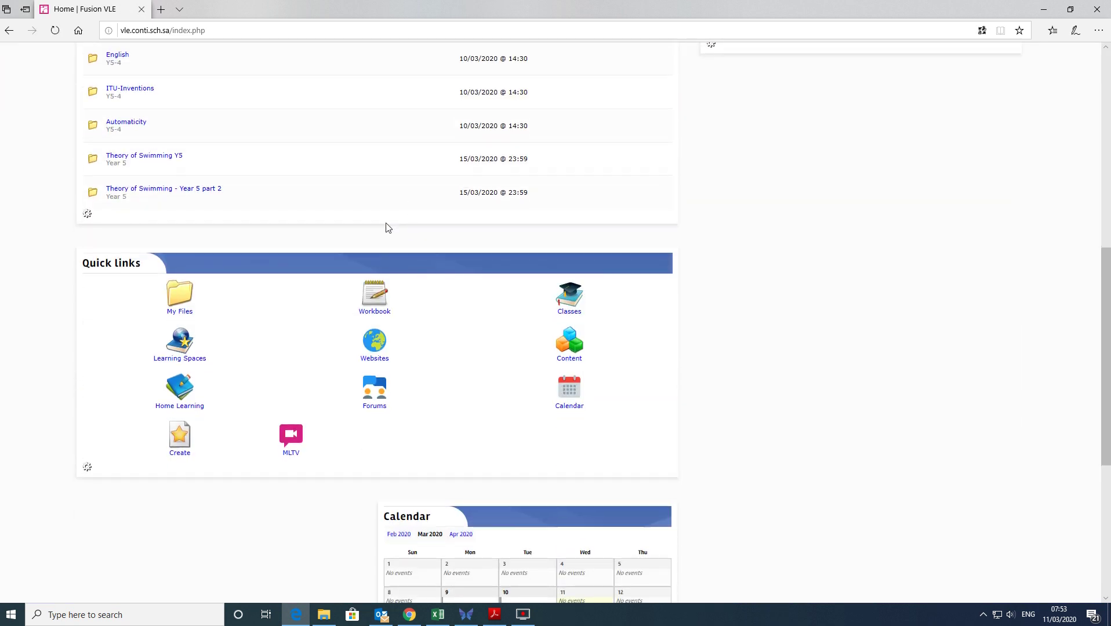
pyautogui.click(185, 304)
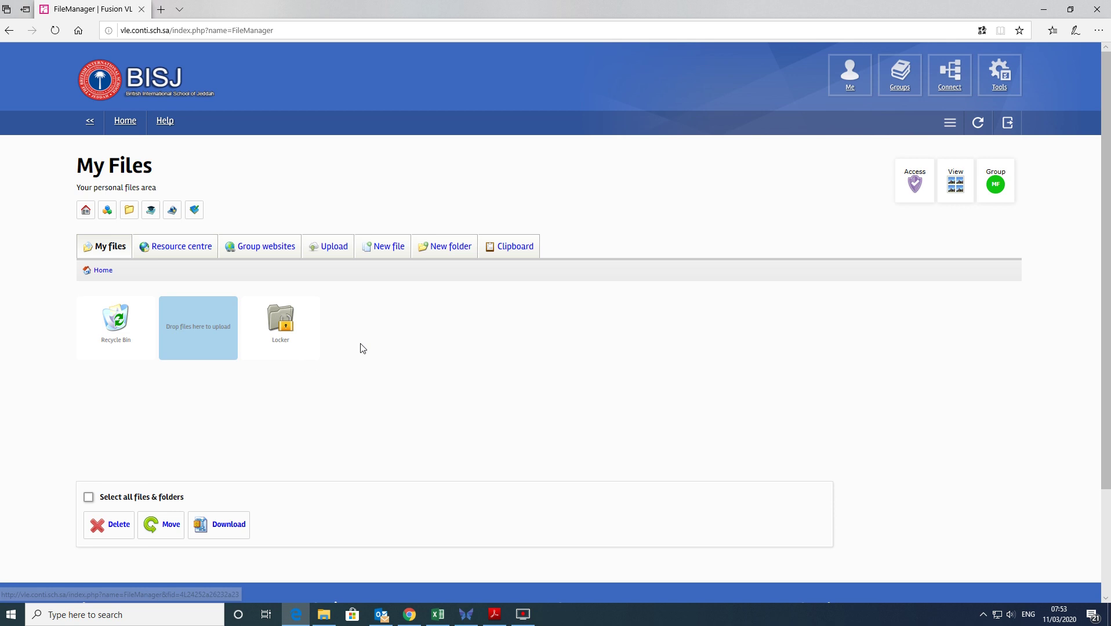
# Step: Create a new folder titled 'Automatcity' in My Files, then return to the Home dashboard
pyautogui.click(462, 248)
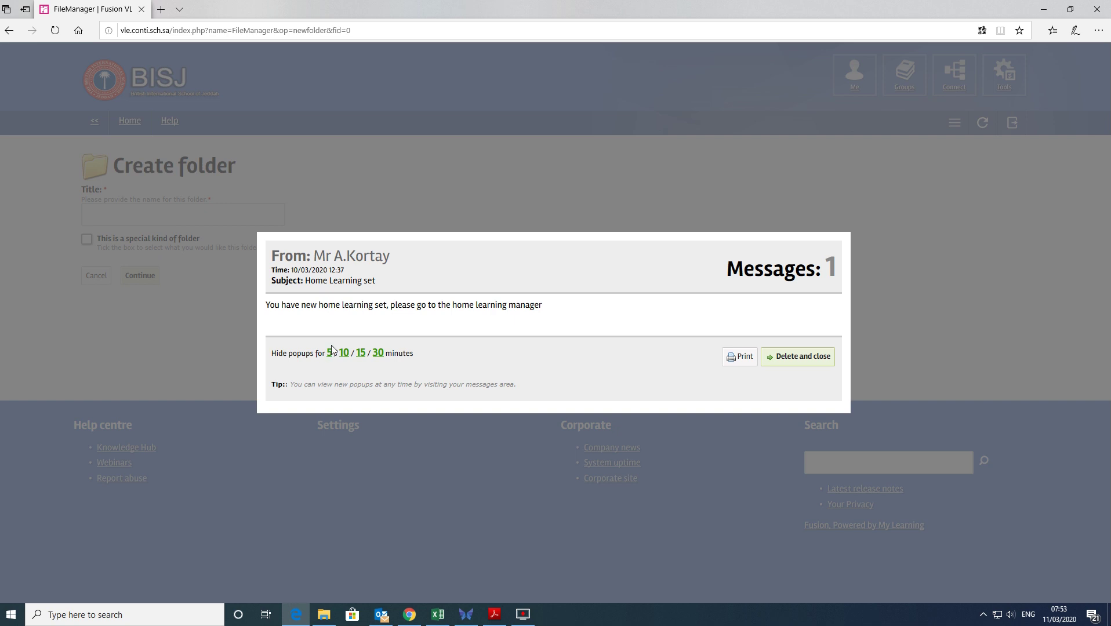
pyautogui.click(330, 353)
pyautogui.click(144, 216)
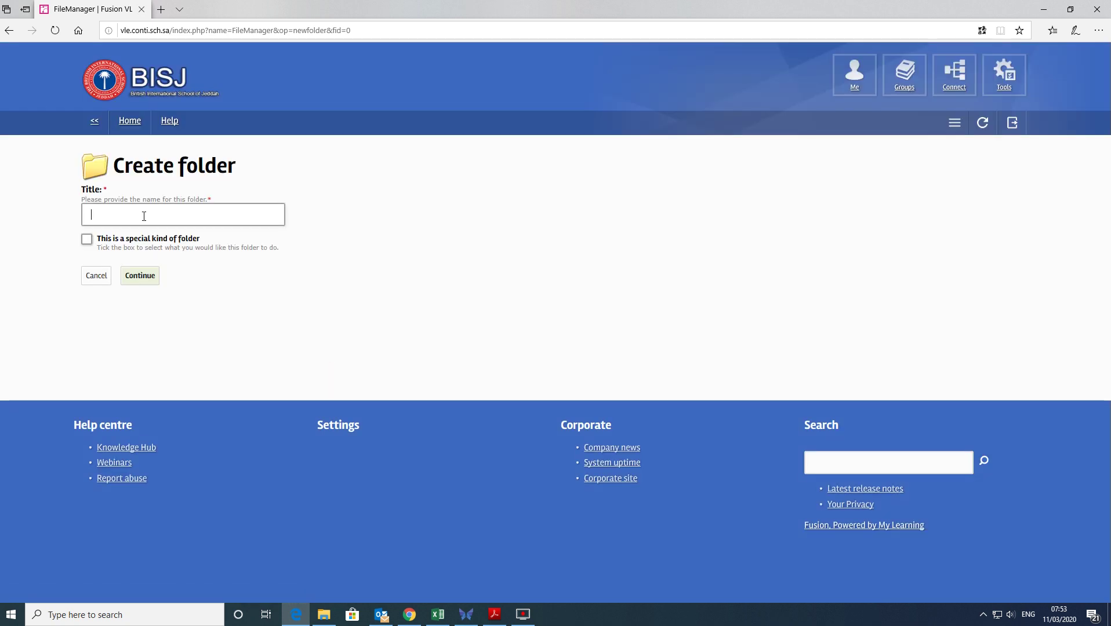
pyautogui.write('Automatcity')
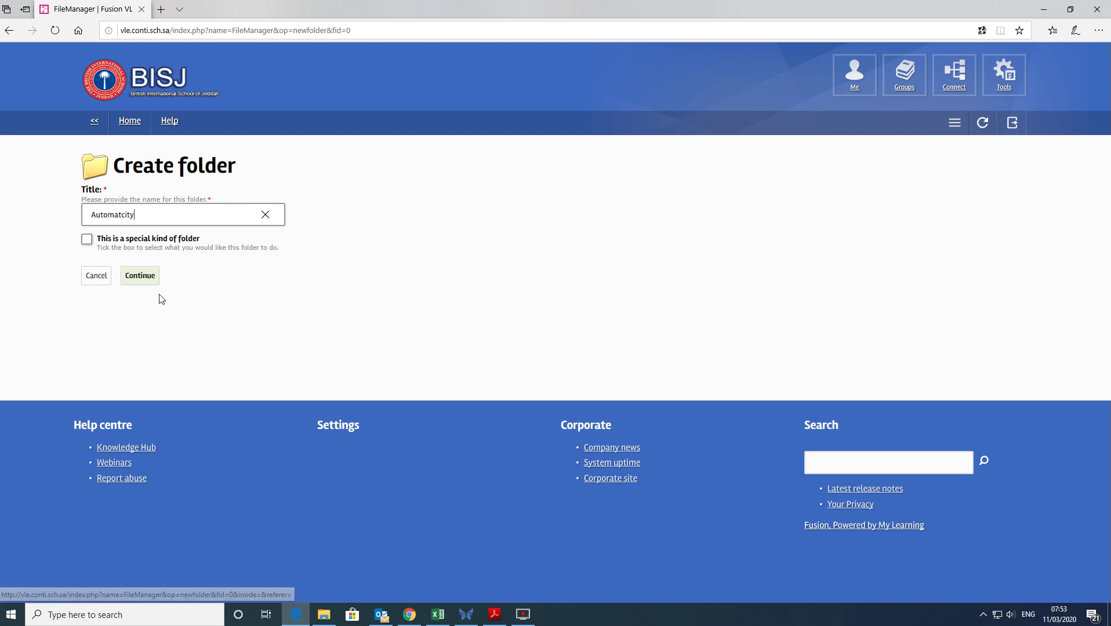
pyautogui.click(140, 276)
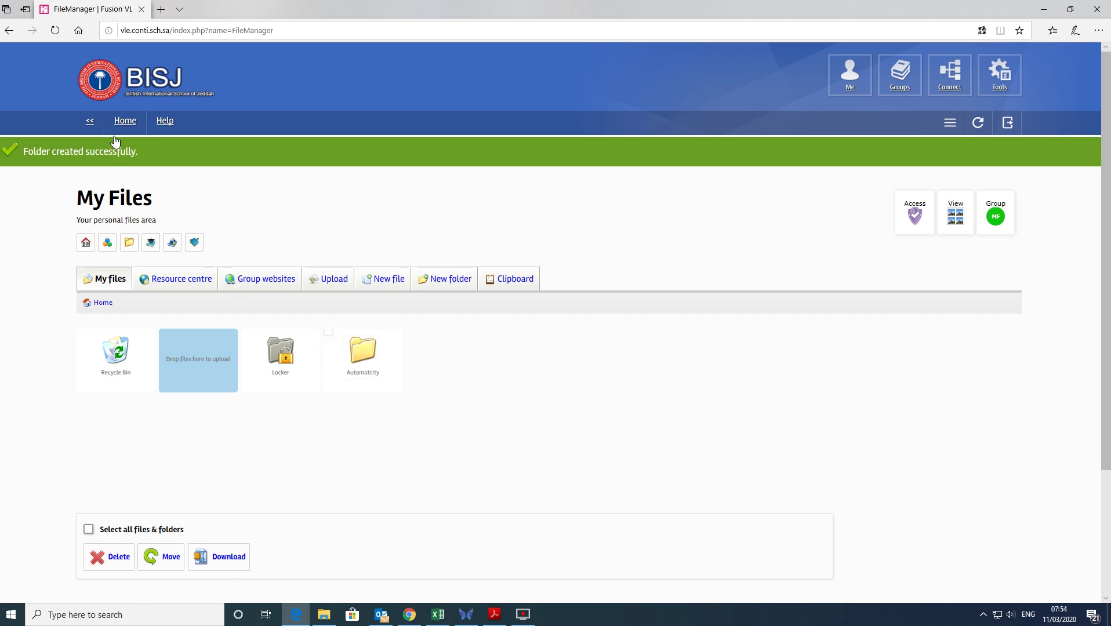
pyautogui.click(125, 121)
# Step: Reopen Music lesson 1 and start a new DOCX home-learning submission
pyautogui.scroll(-1, 245, 387)
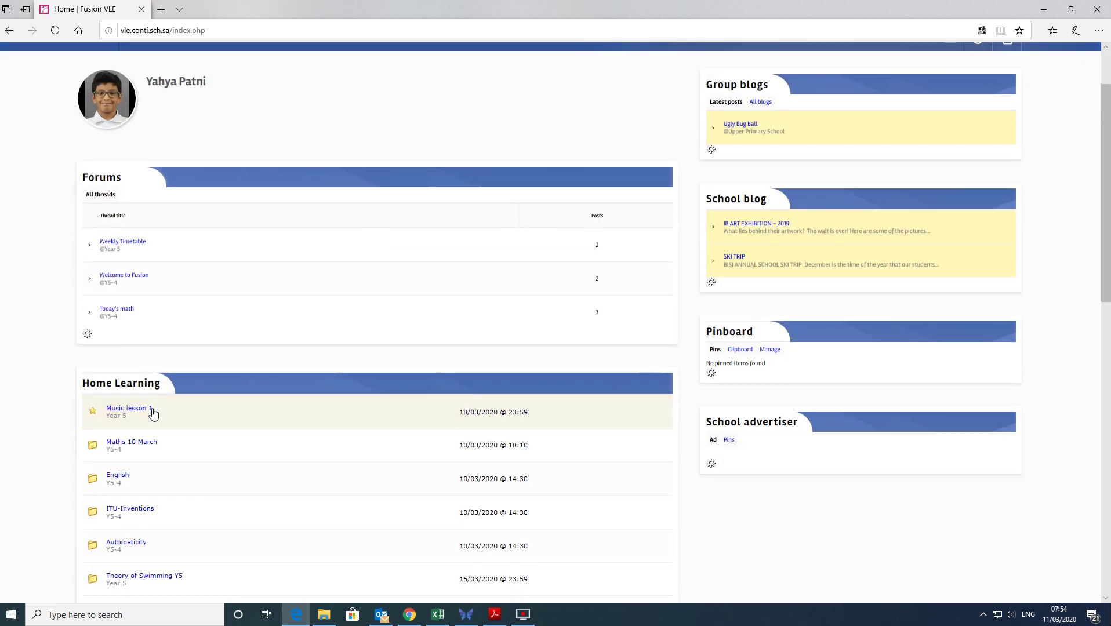
pyautogui.click(150, 411)
pyautogui.scroll(-2, 306, 326)
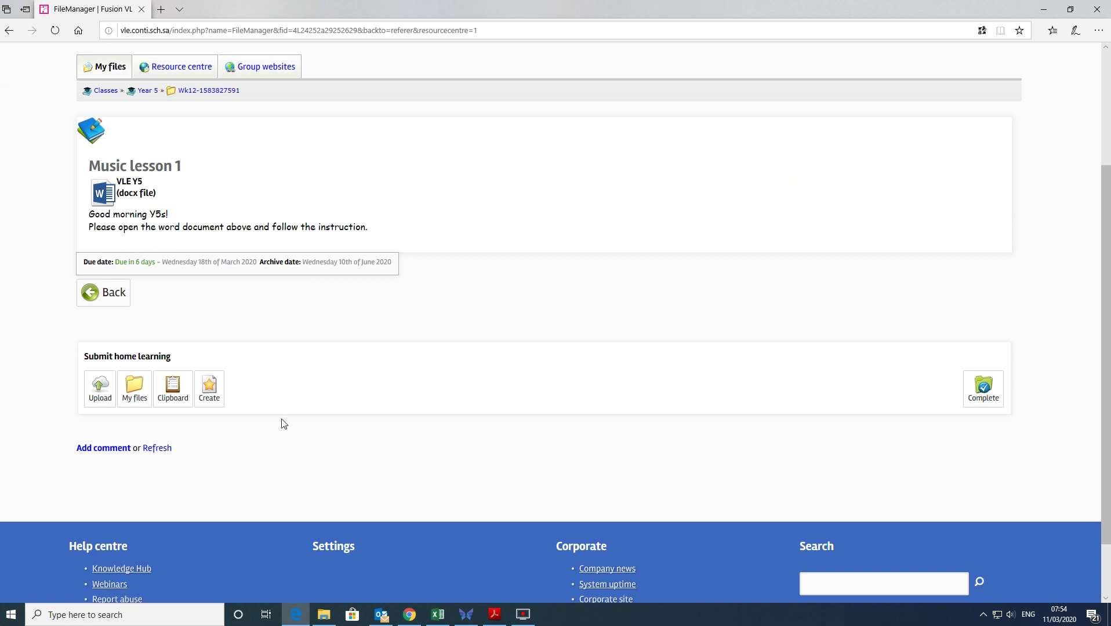
pyautogui.click(209, 389)
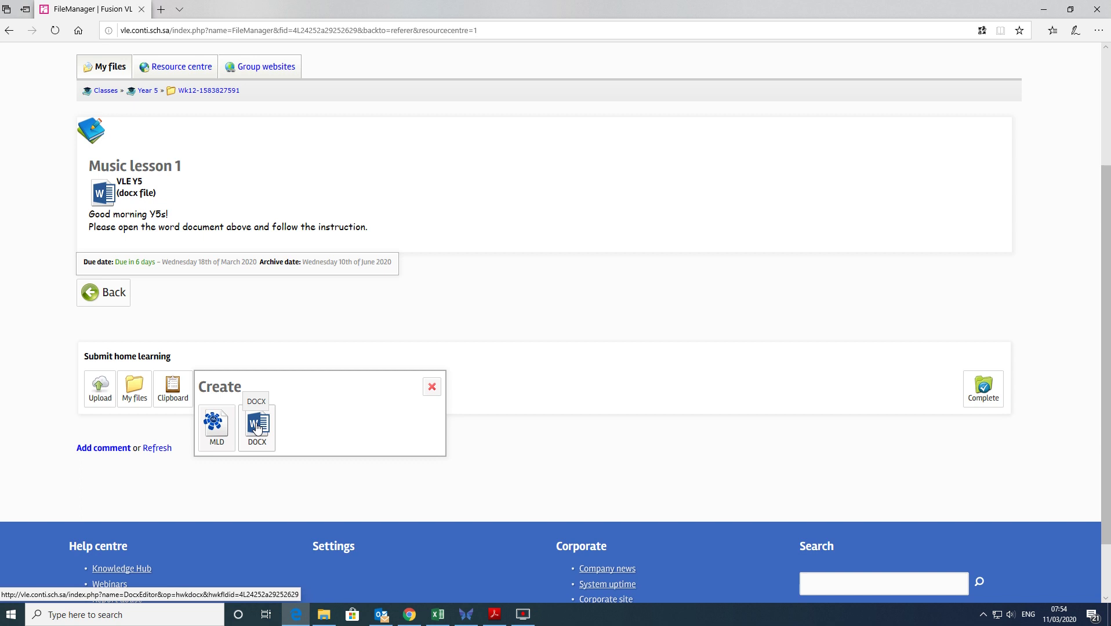
pyautogui.click(257, 428)
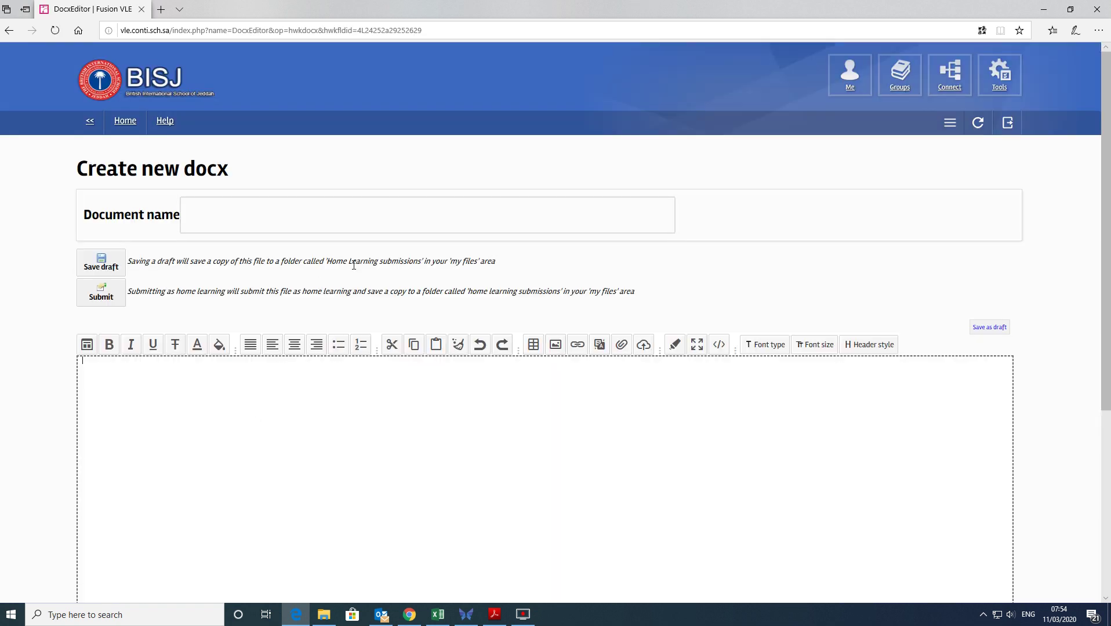
# Step: Name the new document 'Music Home Learning', correcting the misspelled ending
pyautogui.click(239, 225)
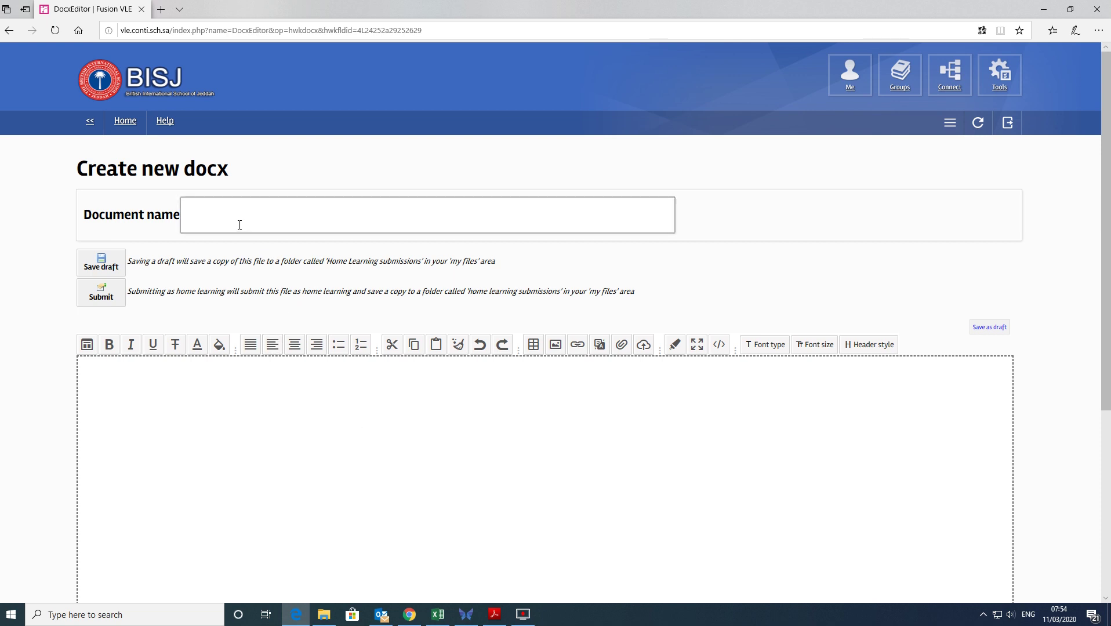
pyautogui.write('Music')
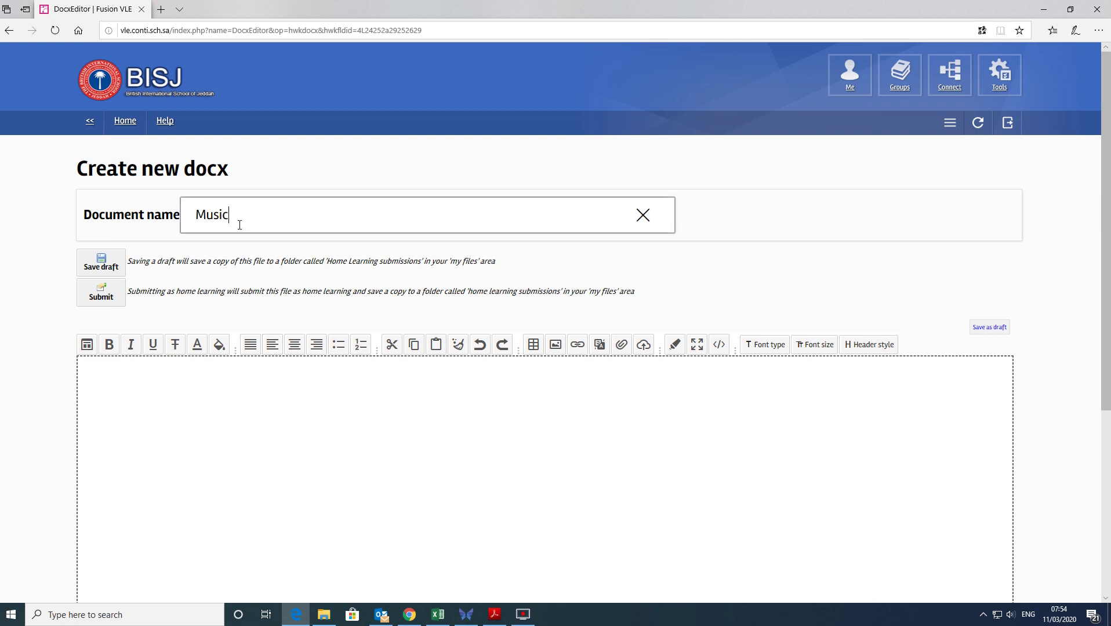
pyautogui.write(' Home Learnign')
pyautogui.press('BackSpace')
pyautogui.press('BackSpace')
pyautogui.write('ng')
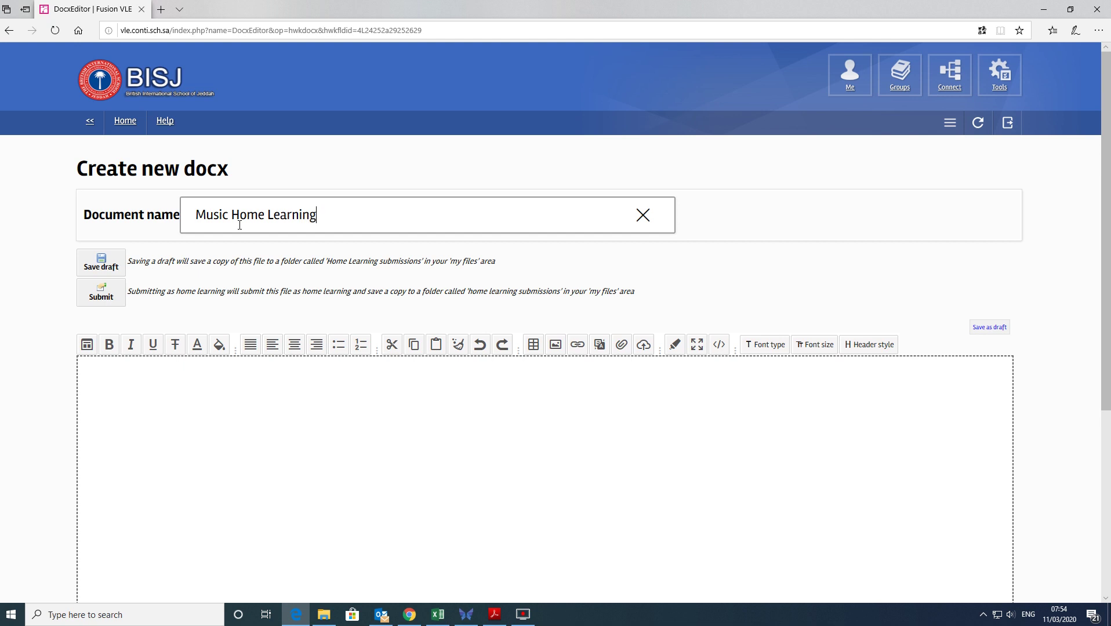
# Step: Type the placeholder text 'fjnfdjnjvndfjnvmndf' into the document body
pyautogui.scroll(-3, 177, 246)
pyautogui.click(177, 220)
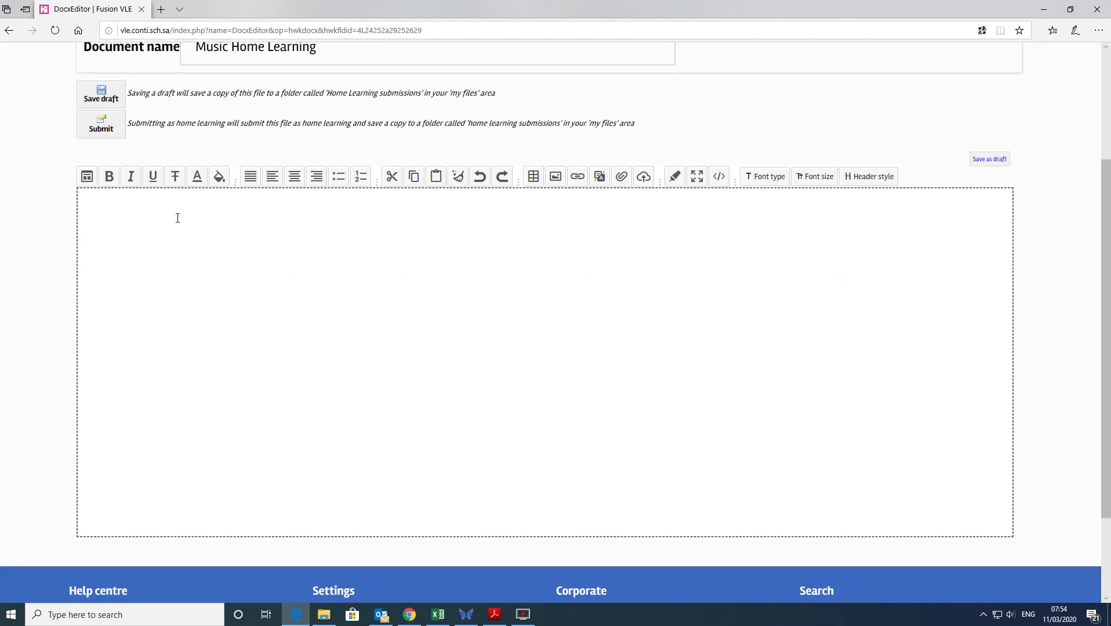
pyautogui.write('fjnfdjnjvndfjnvmndf')
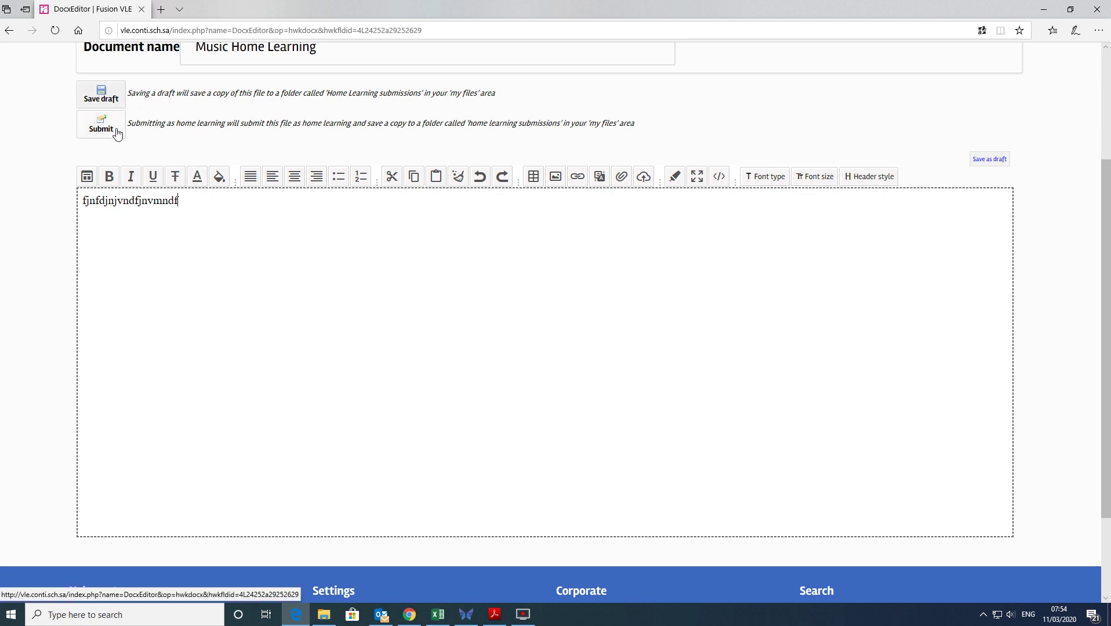
pyautogui.scroll(3, 319, 304)
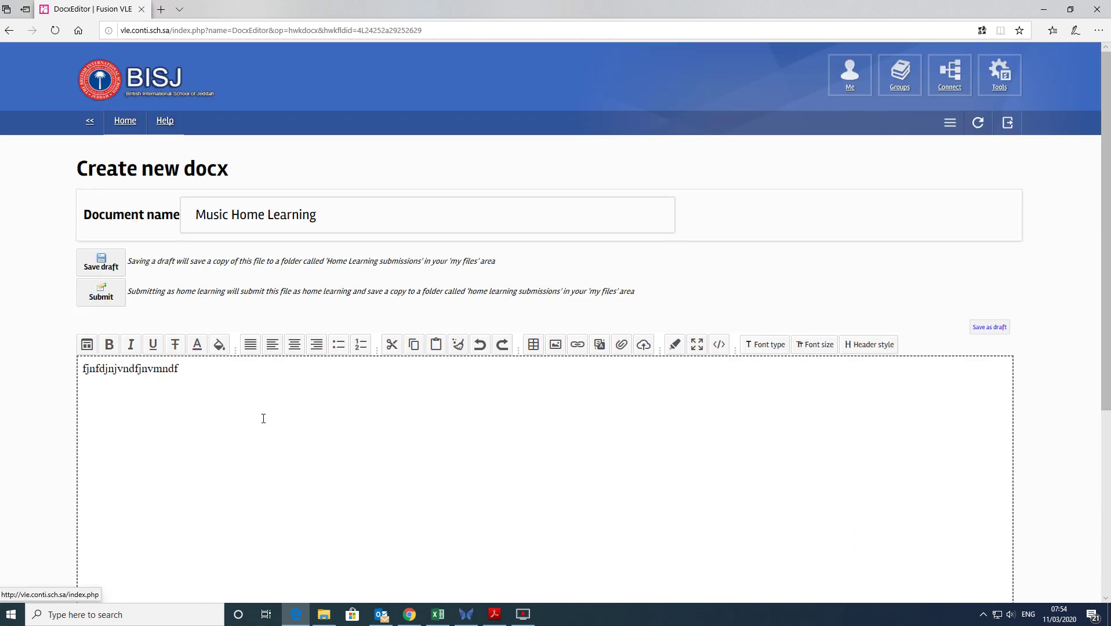
# Step: Switch to the Chrome window showing the teacher's Fusion VLE Home dashboard
pyautogui.click(406, 616)
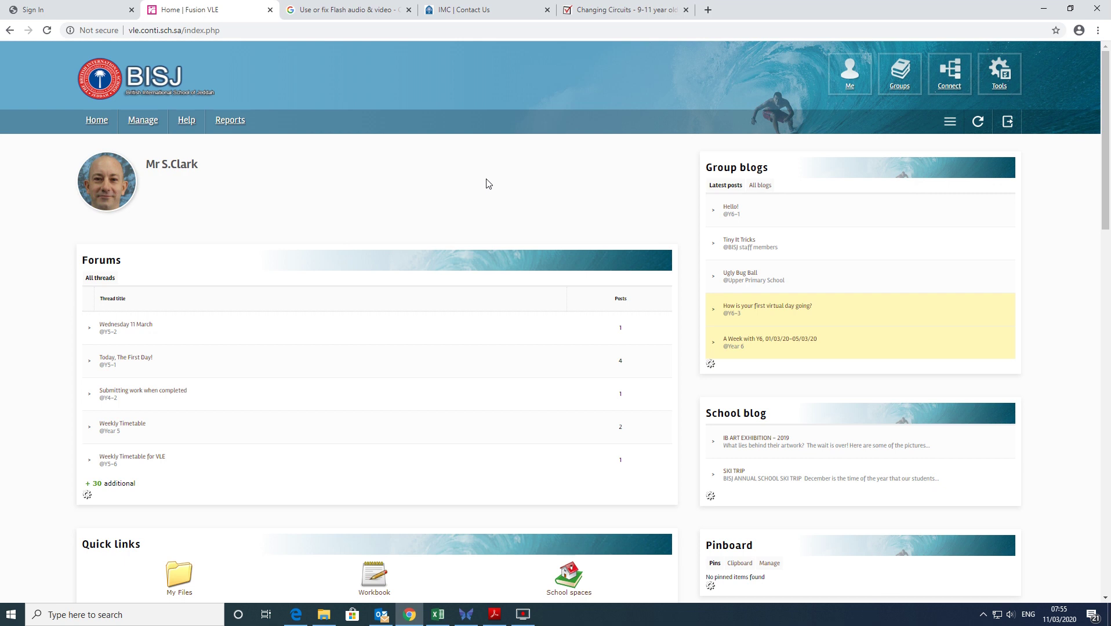